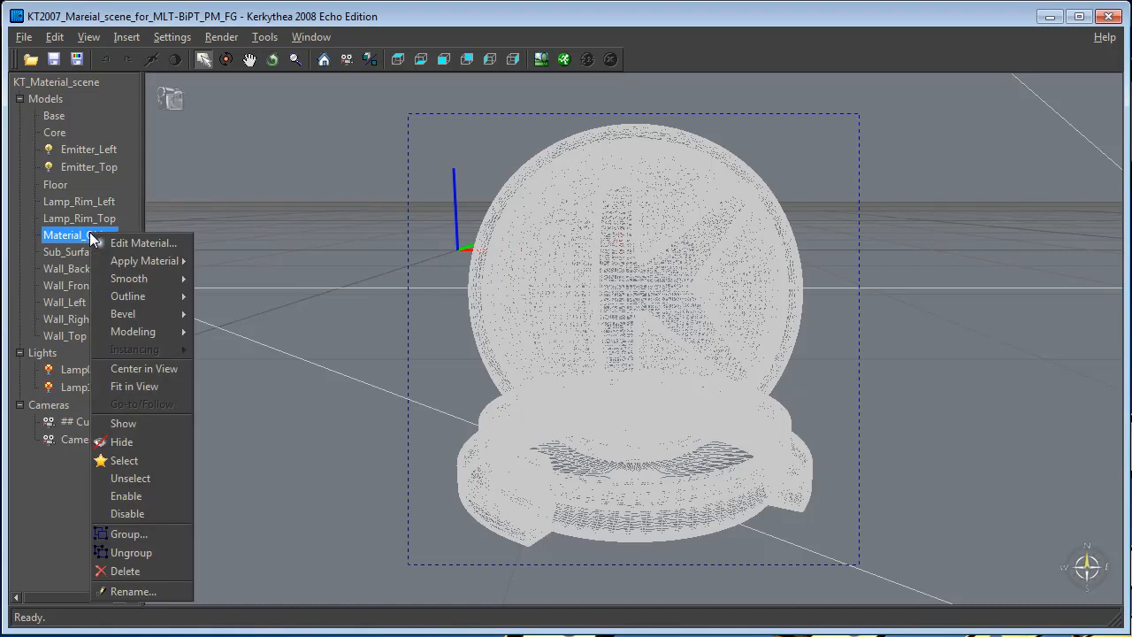
Open Material_Object's material for editing and change its type from Matte / Phong to Layered Material
{"action": "left_click", "coordinate": [116, 241]}
{"action": "left_click_drag", "start_coordinate": [619, 141], "coordinate": [285, 18]}
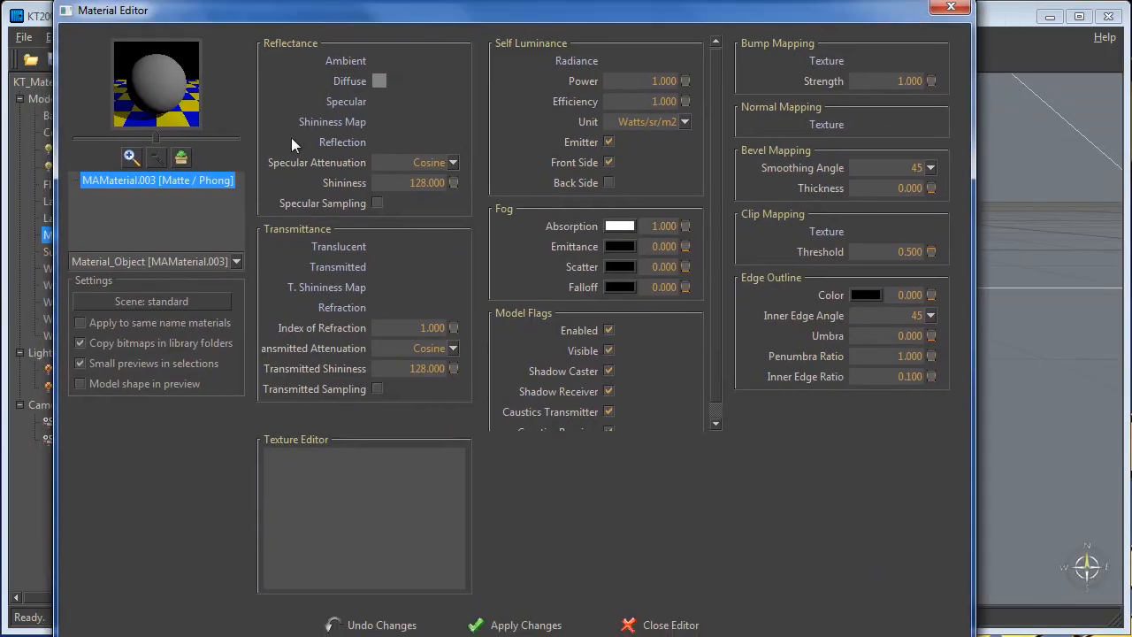
{"action": "right_click", "coordinate": [176, 181]}
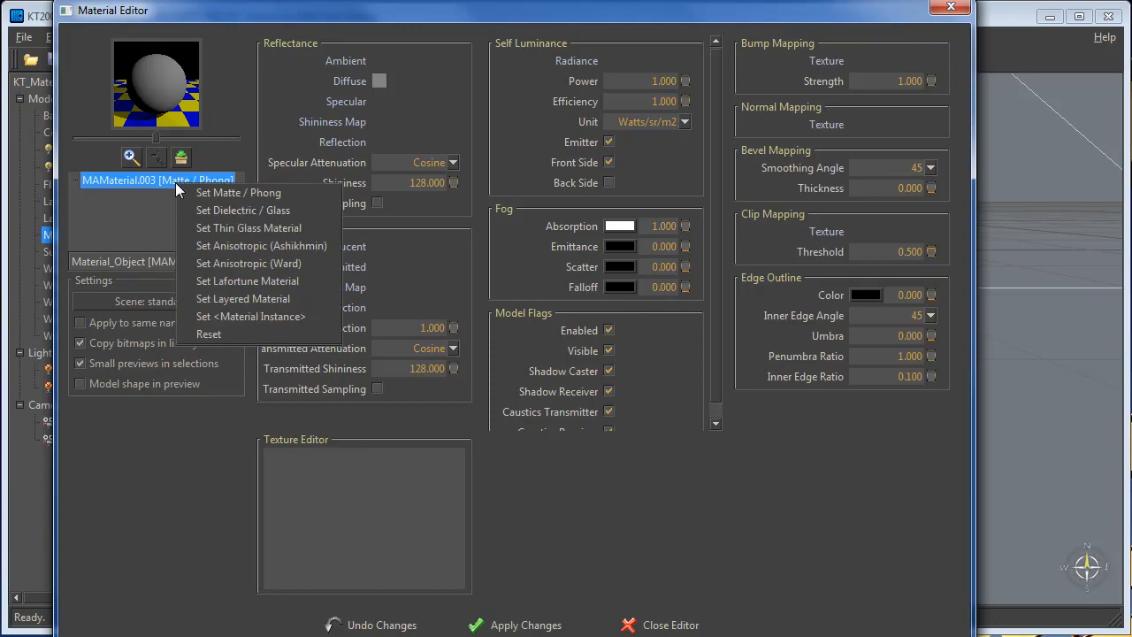
{"action": "left_click", "coordinate": [257, 302]}
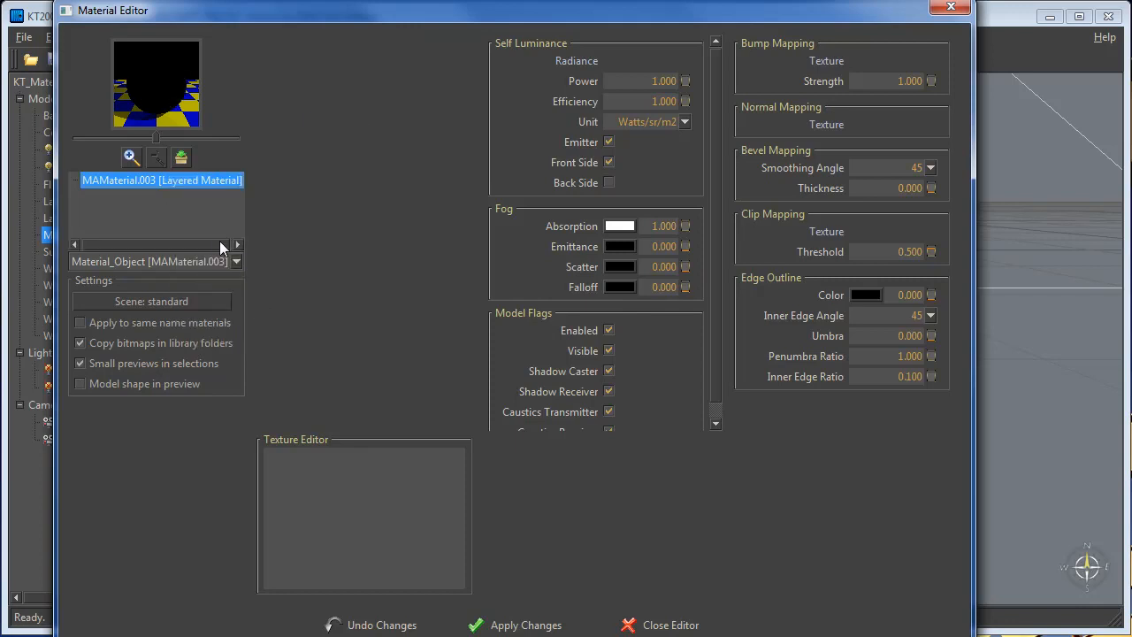
Add two Matte / Phong layers to the layered material
{"action": "right_click", "coordinate": [122, 181]}
{"action": "left_click", "coordinate": [144, 190]}
{"action": "right_click", "coordinate": [128, 178]}
{"action": "left_click", "coordinate": [205, 188]}
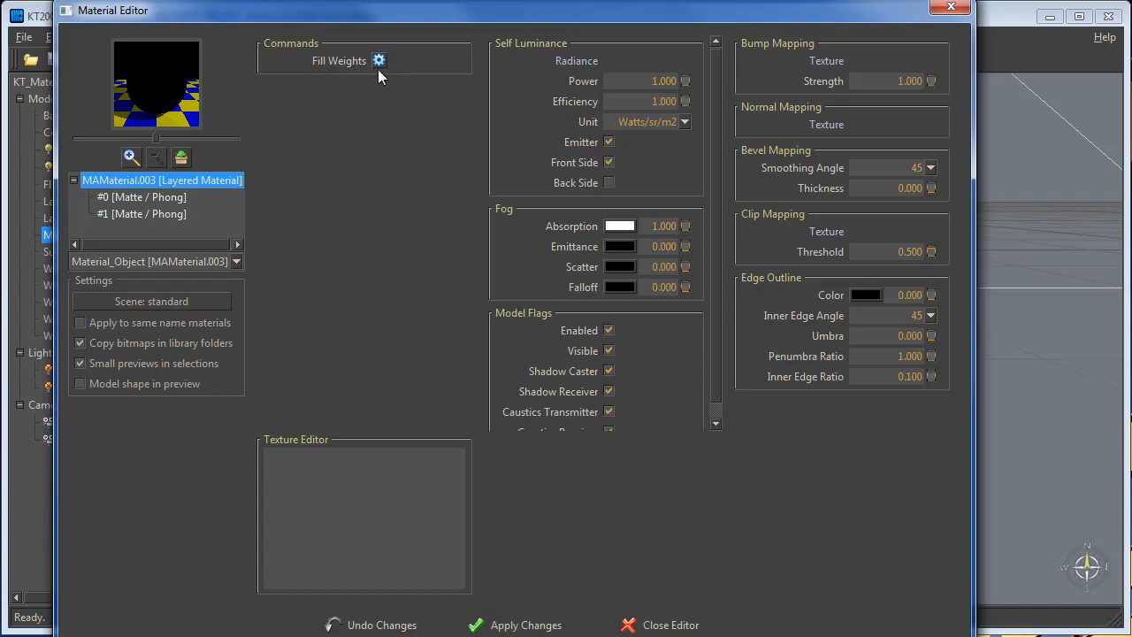
Give layer #0 a very light bluish-grey specular color
{"action": "left_click", "coordinate": [142, 198]}
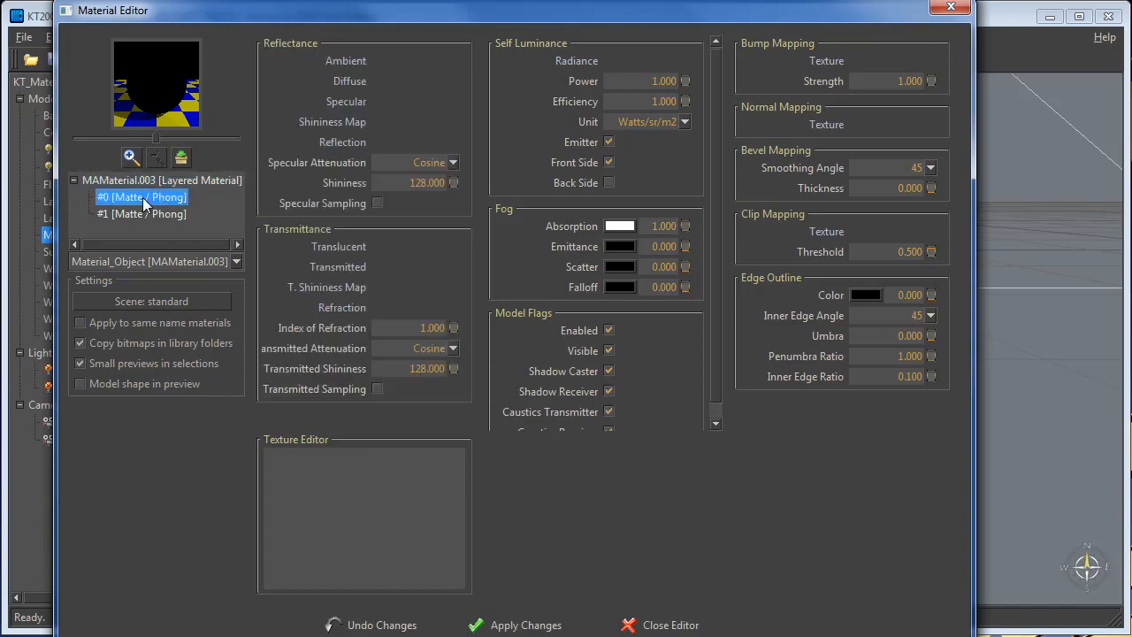
{"action": "left_click", "coordinate": [356, 104]}
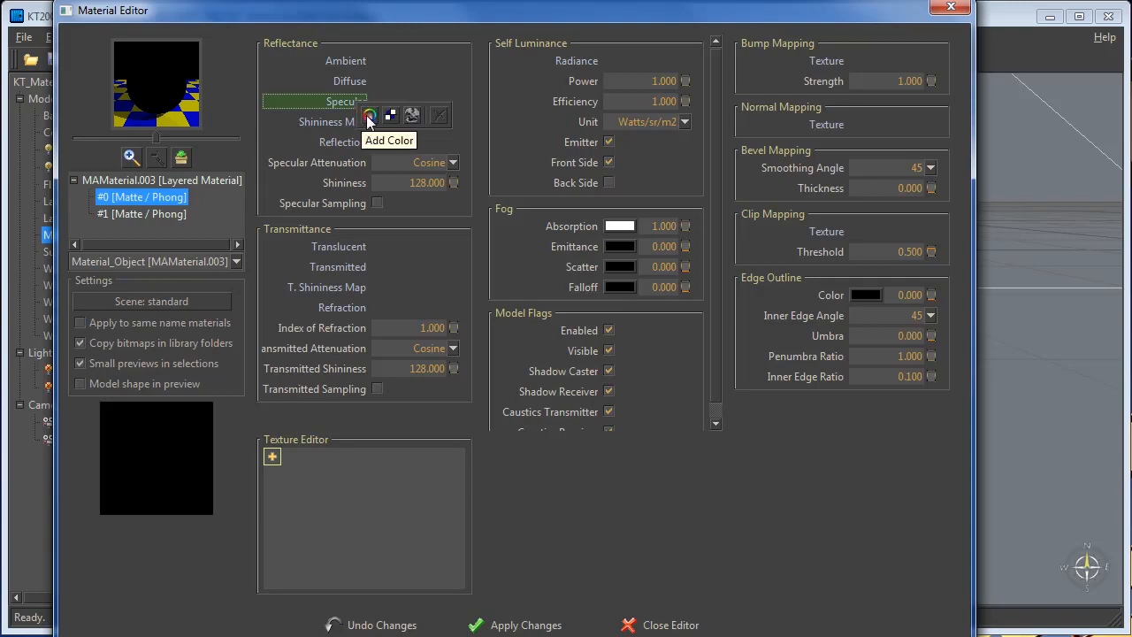
{"action": "left_click", "coordinate": [376, 112]}
{"action": "mouse_move", "coordinate": [405, 185]}
{"action": "left_mouse_down"}
{"action": "mouse_move", "coordinate": [477, 214]}
{"action": "mouse_move", "coordinate": [488, 207]}
{"action": "mouse_move", "coordinate": [445, 163]}
{"action": "left_mouse_up"}
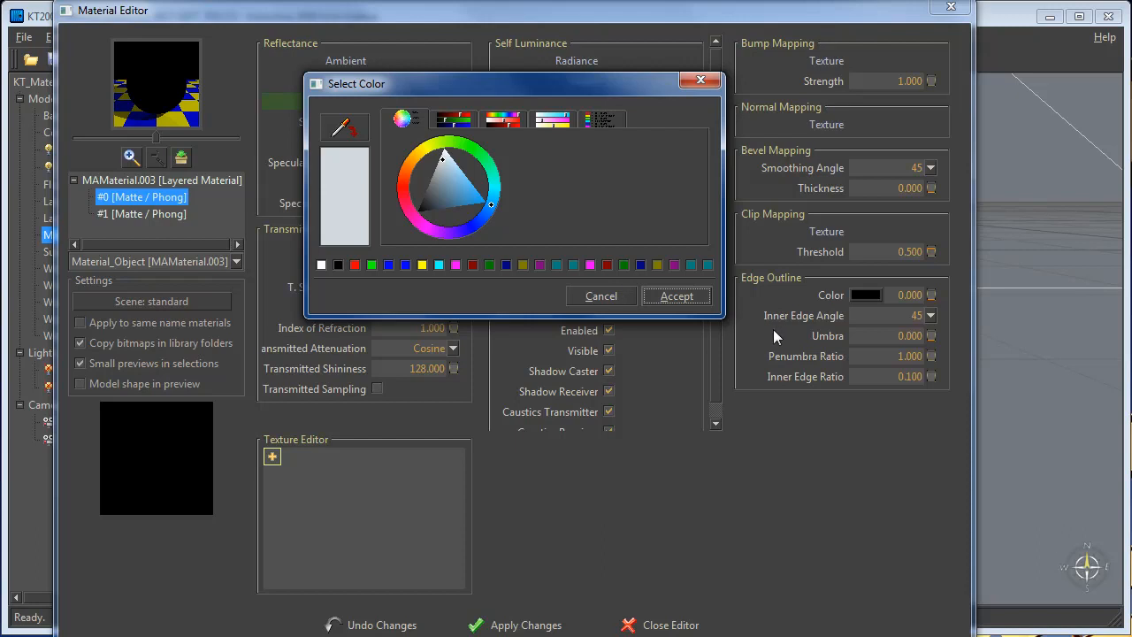
{"action": "left_click", "coordinate": [668, 297]}
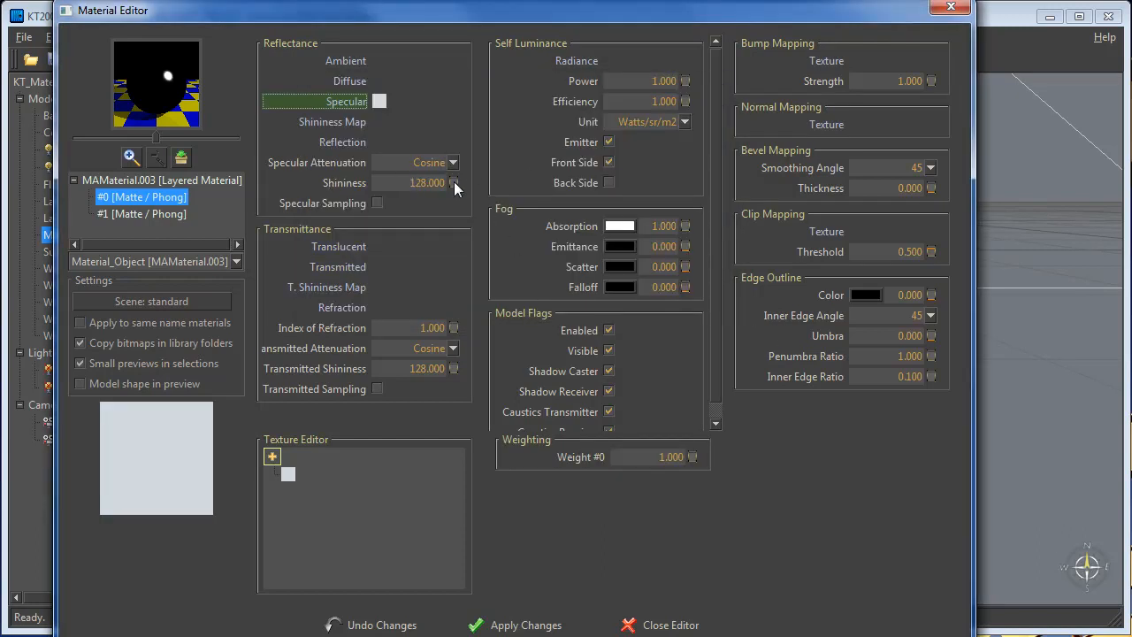
Set layer #0's shininess to 15 and enable specular sampling
{"action": "left_click", "coordinate": [408, 182]}
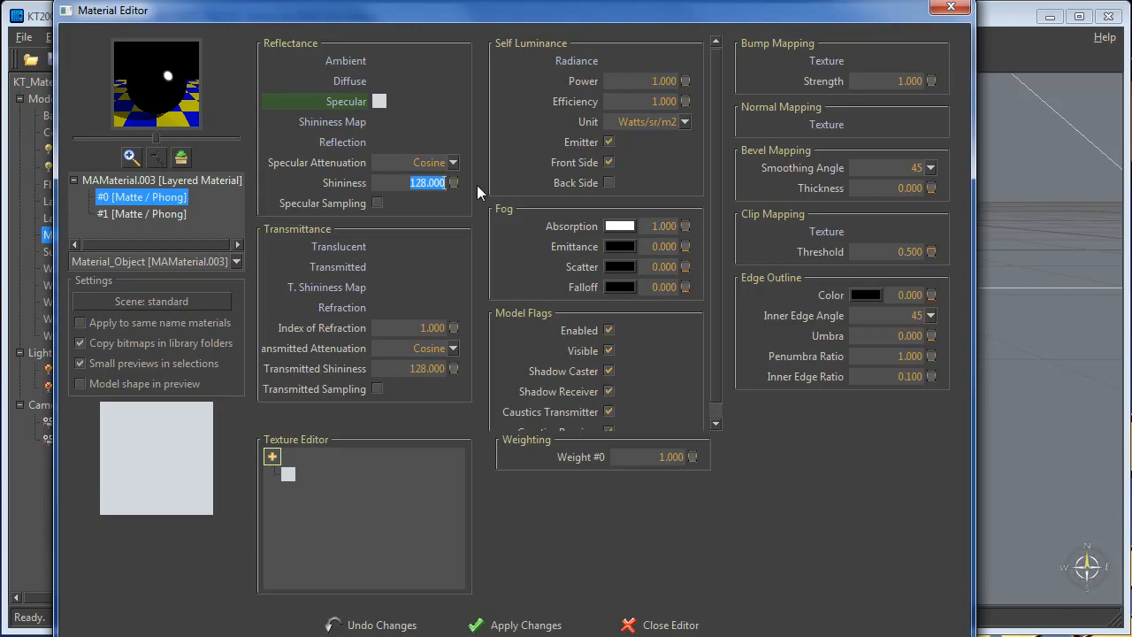
{"action": "type", "text": "15"}
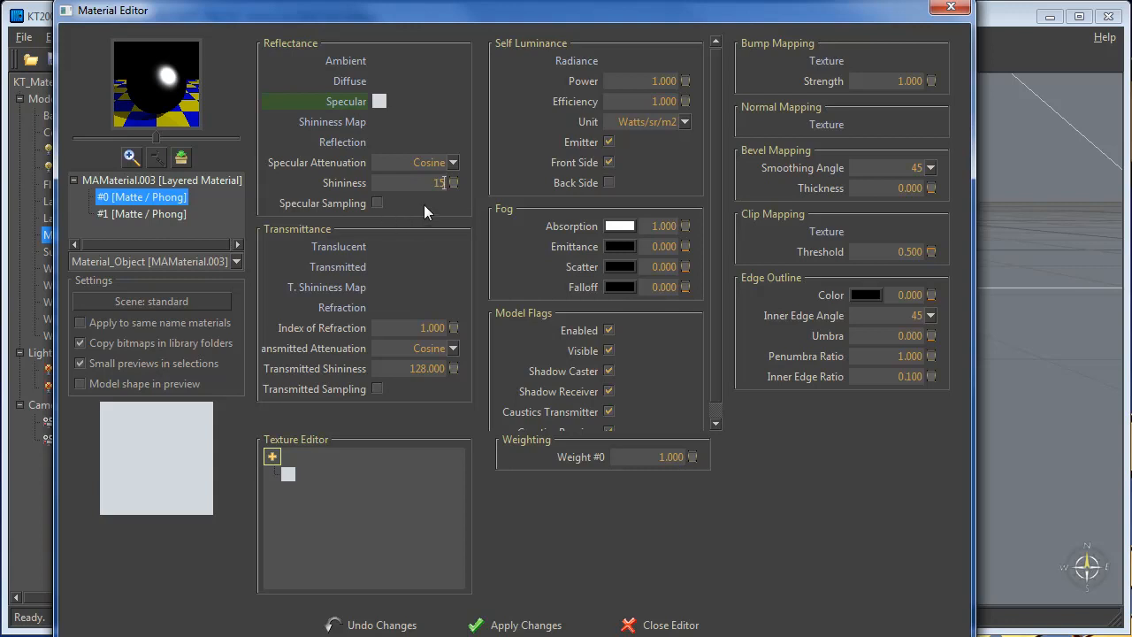
{"action": "left_click", "coordinate": [378, 204]}
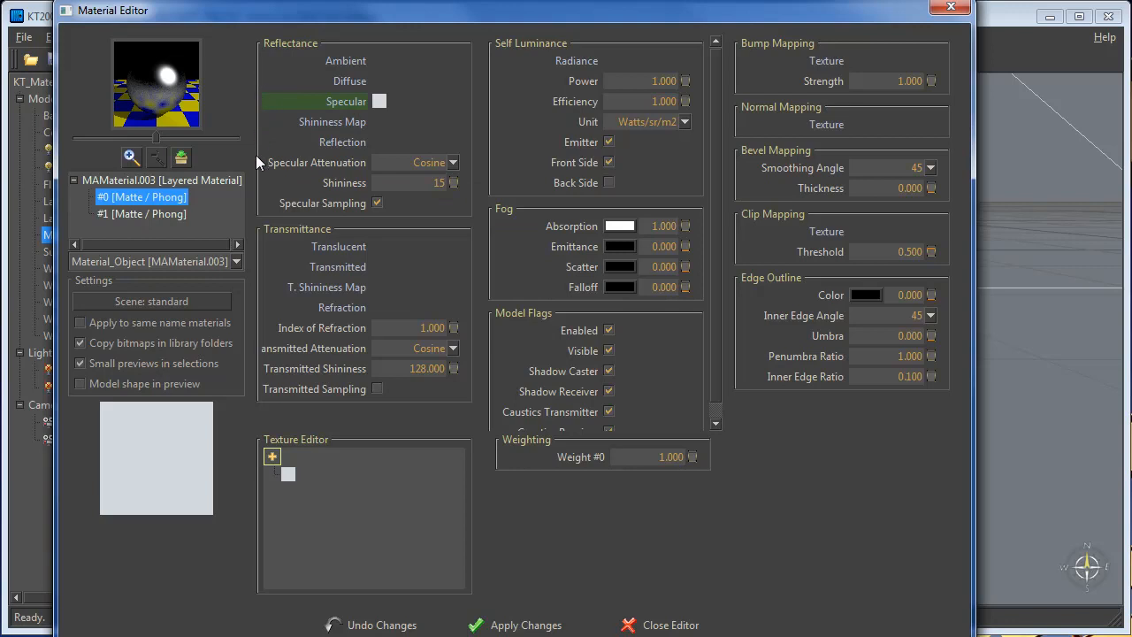
Give layer #1 a dark orange-brown diffuse color
{"action": "left_click", "coordinate": [164, 213]}
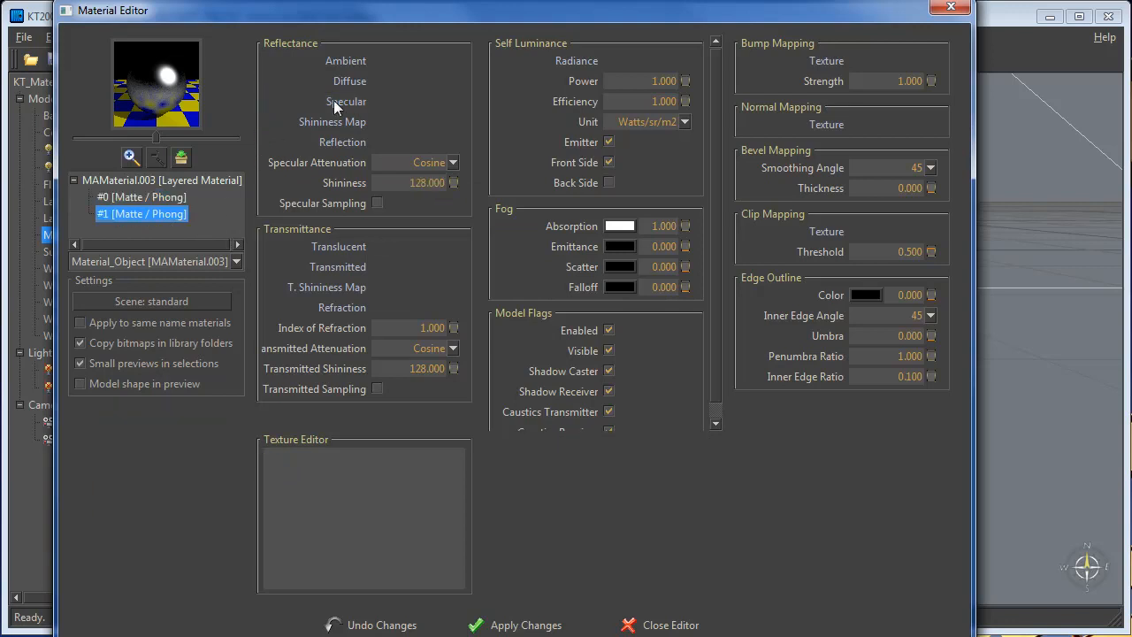
{"action": "left_click", "coordinate": [359, 81]}
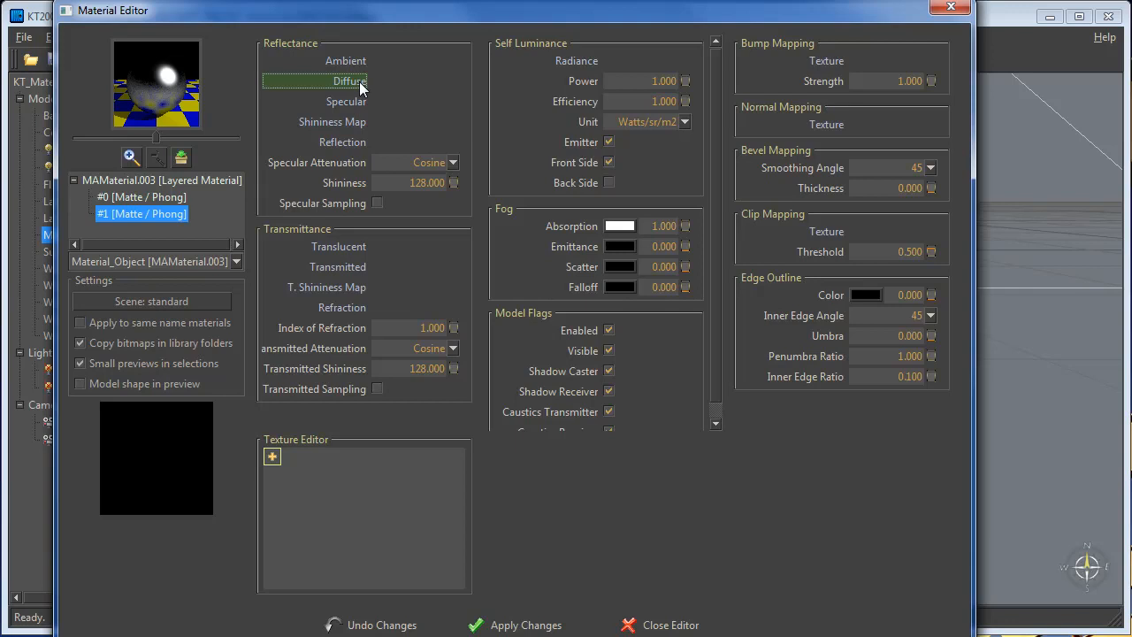
{"action": "left_click", "coordinate": [375, 94]}
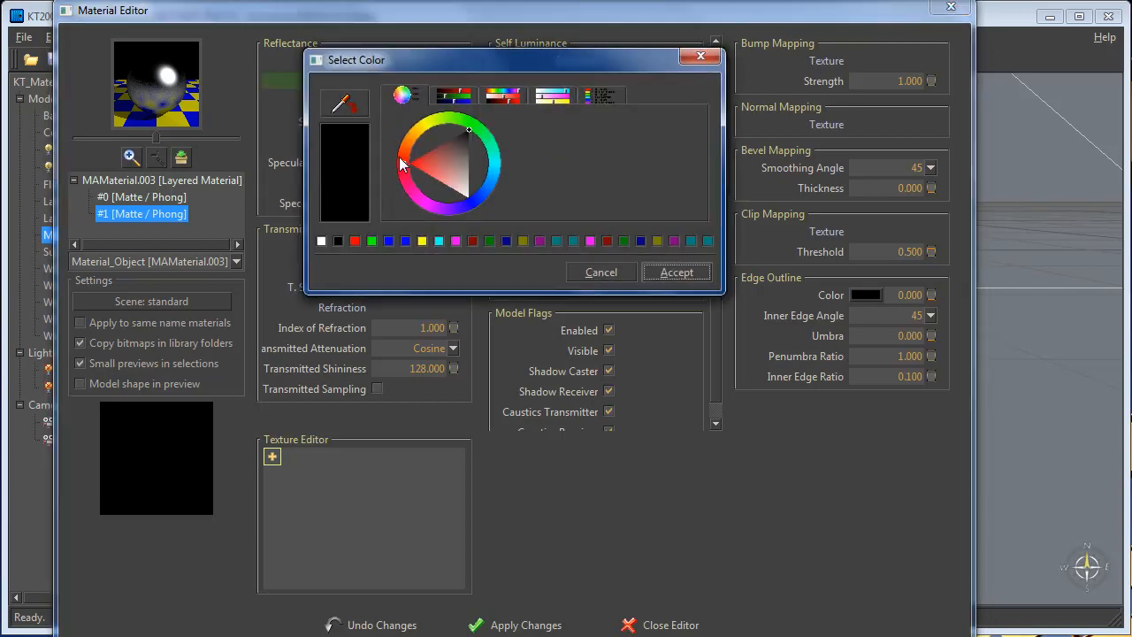
{"action": "mouse_move", "coordinate": [409, 165]}
{"action": "left_mouse_down"}
{"action": "mouse_move", "coordinate": [407, 141]}
{"action": "mouse_move", "coordinate": [452, 136]}
{"action": "left_mouse_up"}
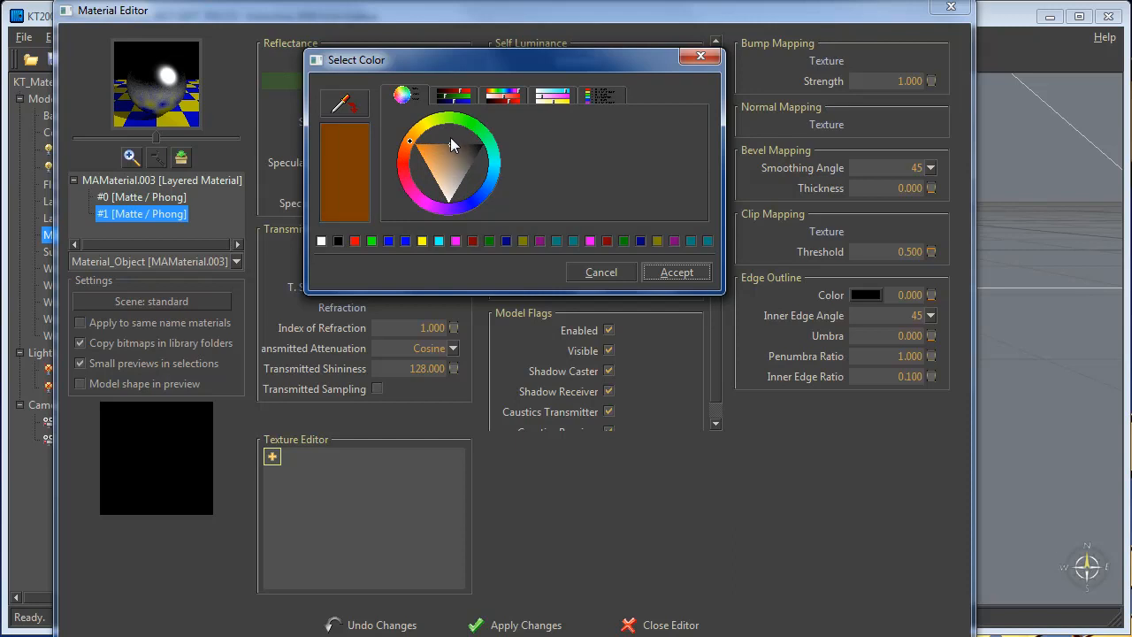
{"action": "left_click", "coordinate": [694, 274]}
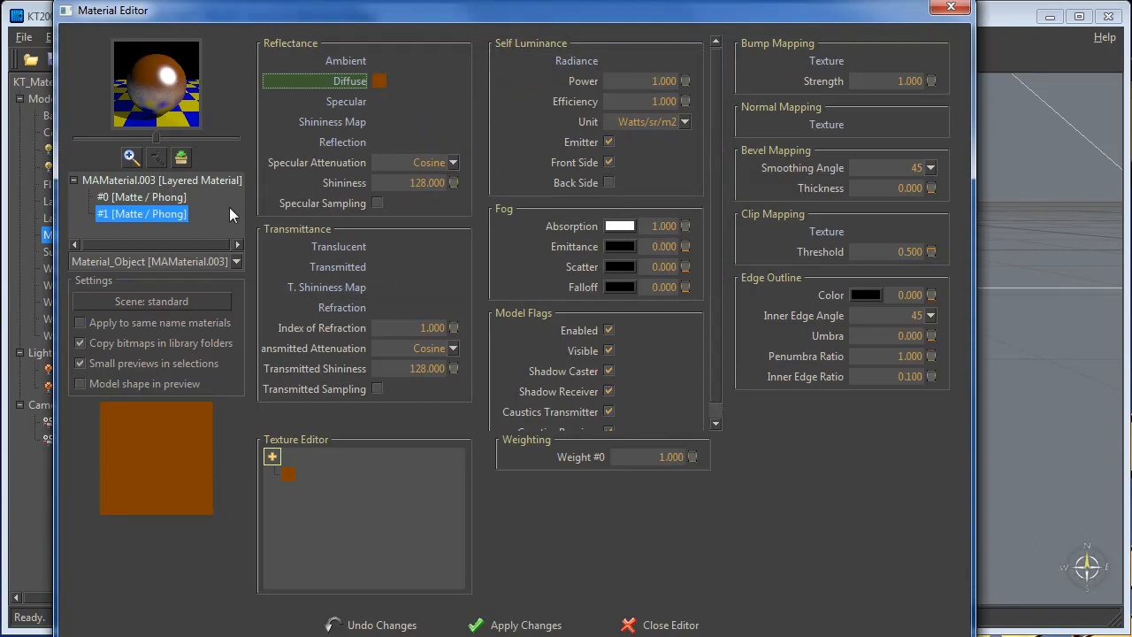
Remove the plain white weights of both layers from the layered material
{"action": "left_click", "coordinate": [163, 181]}
{"action": "left_click", "coordinate": [378, 61]}
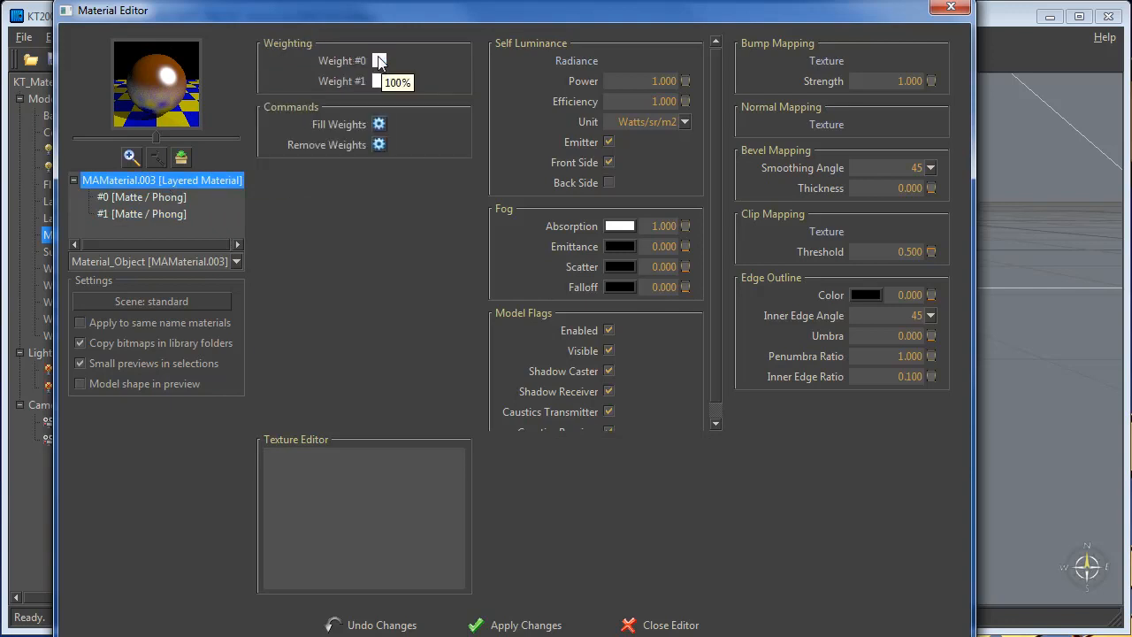
{"action": "left_click", "coordinate": [378, 61]}
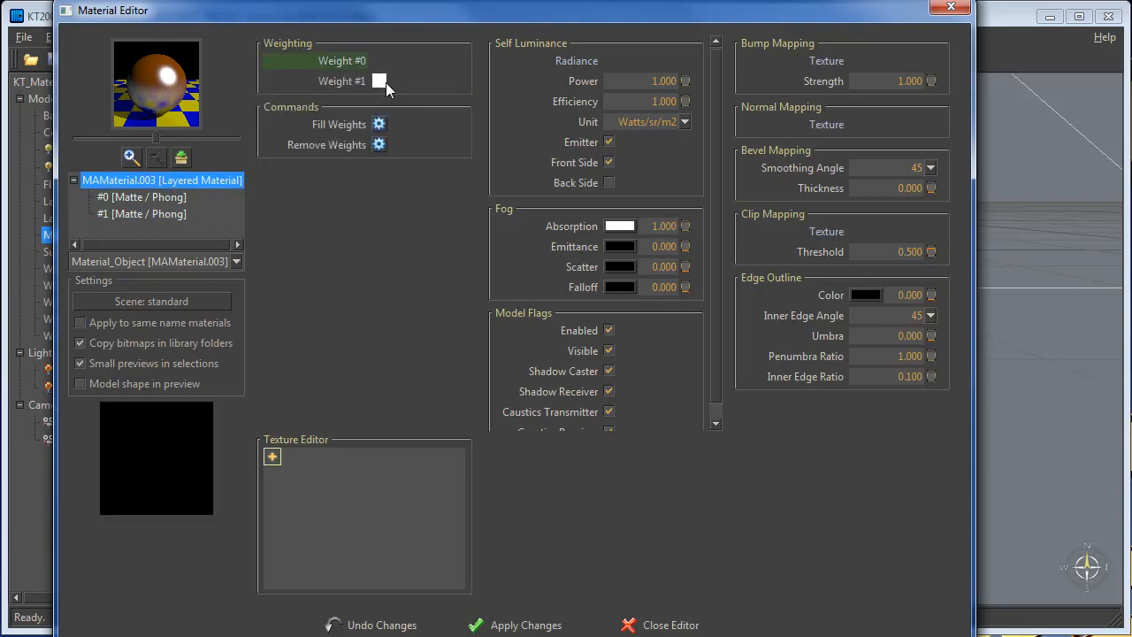
{"action": "left_click", "coordinate": [375, 82]}
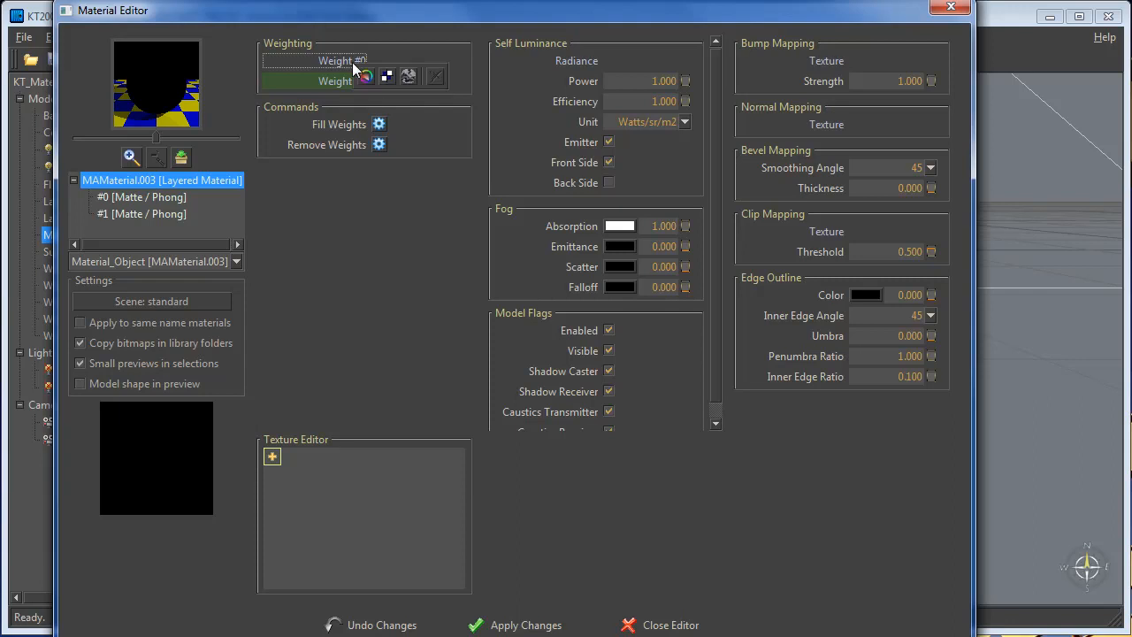
Assign a procedural Windy Texture to both Weight #0 and Weight #1
{"action": "left_click", "coordinate": [409, 76]}
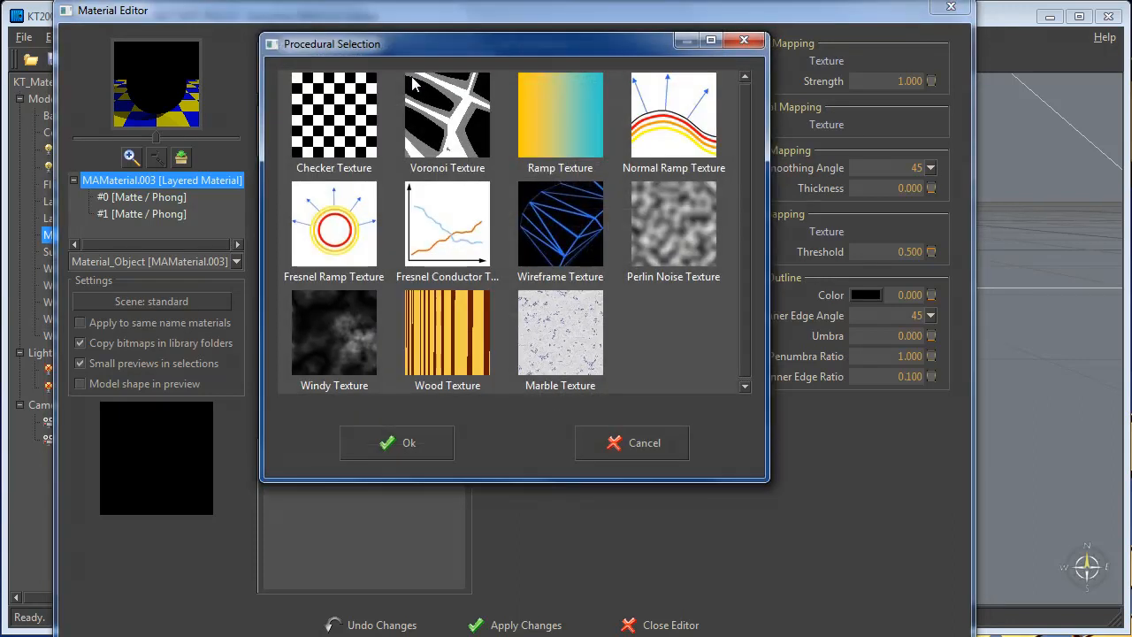
{"action": "left_click", "coordinate": [352, 349]}
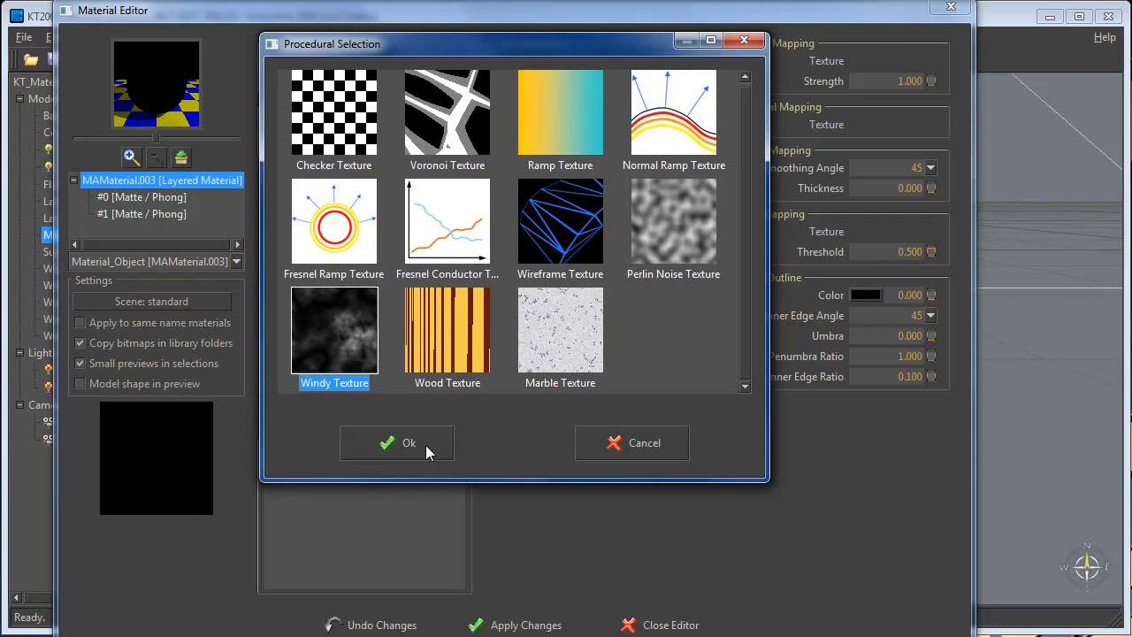
{"action": "left_click", "coordinate": [426, 444]}
{"action": "left_click", "coordinate": [344, 80]}
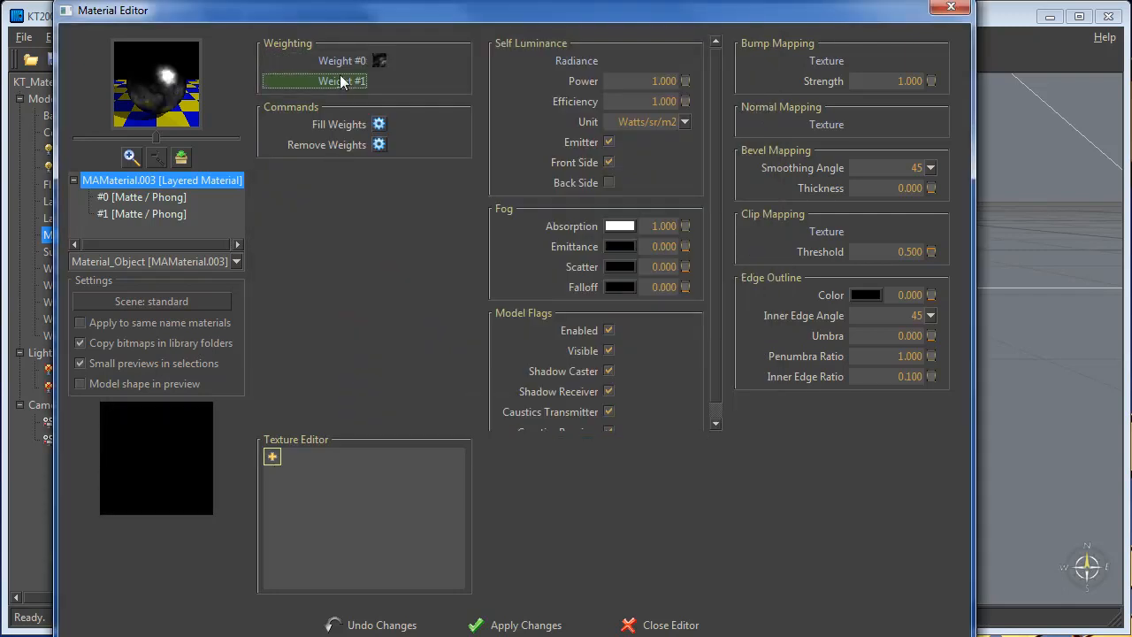
{"action": "left_click", "coordinate": [376, 81]}
{"action": "left_click", "coordinate": [347, 383]}
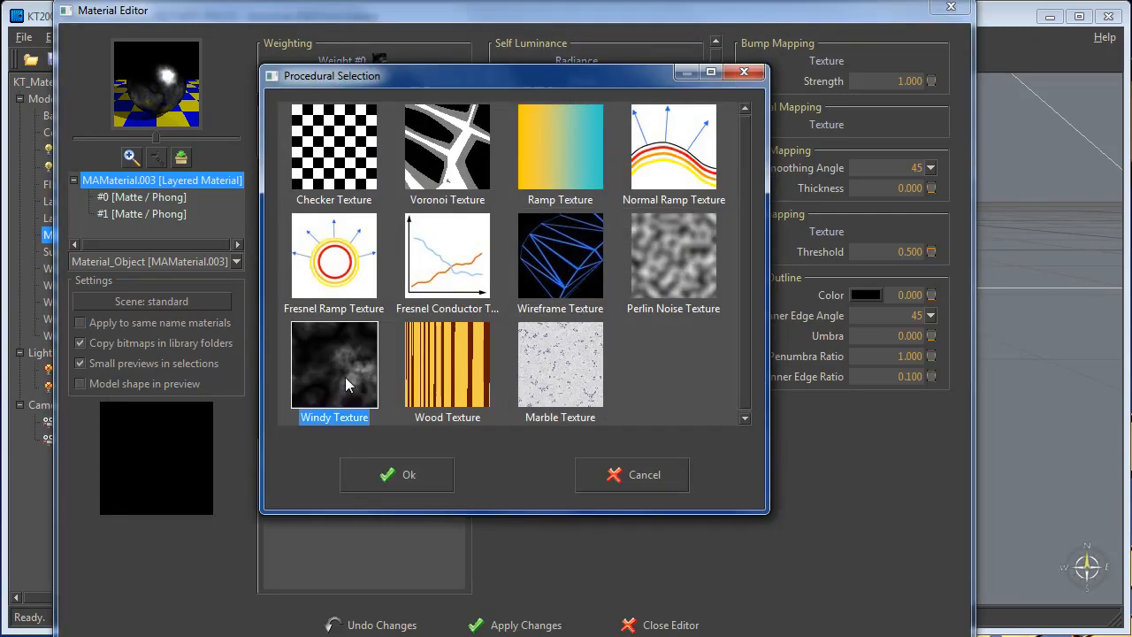
{"action": "left_click", "coordinate": [398, 474]}
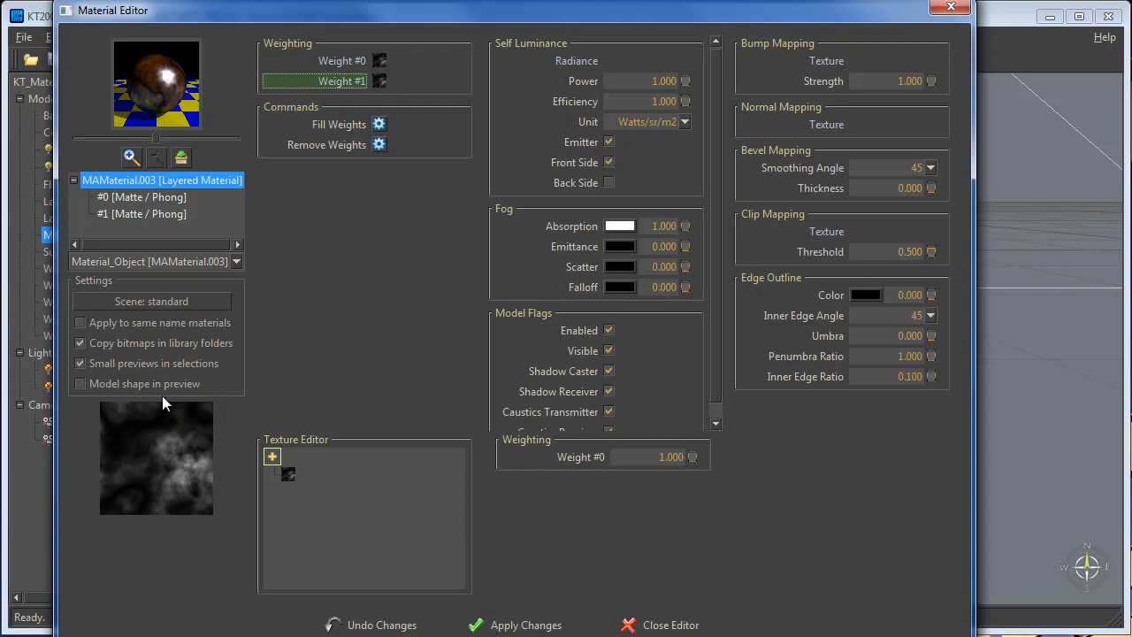
Invert Weight #0's Windy texture by setting its low color to white and its high color to black
{"action": "left_click", "coordinate": [362, 61]}
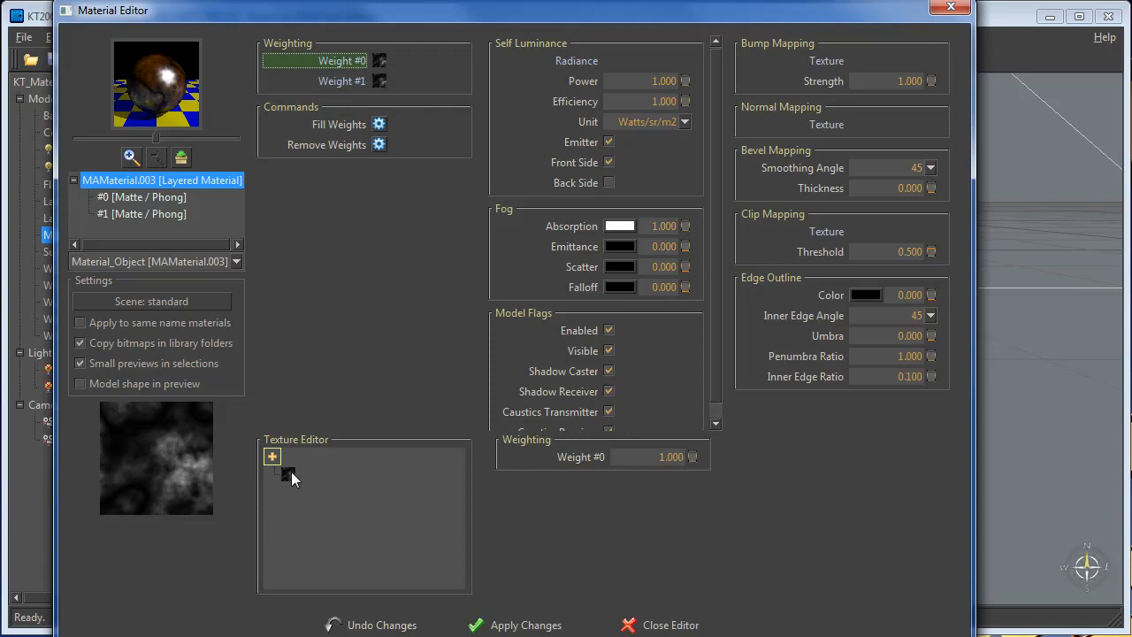
{"action": "left_click", "coordinate": [288, 474]}
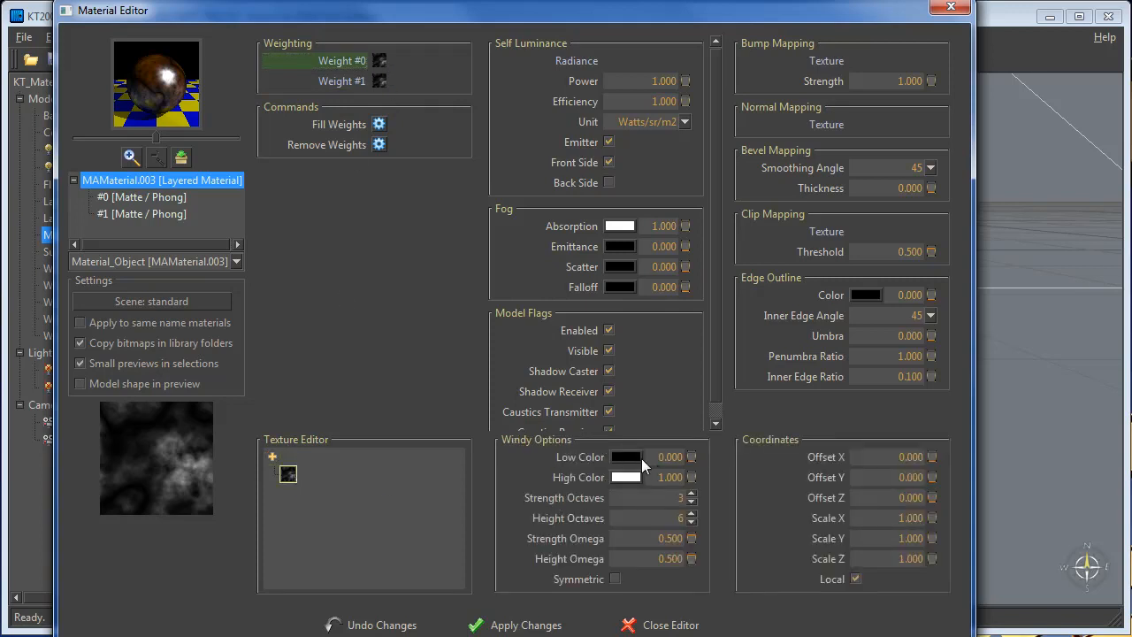
{"action": "left_click", "coordinate": [631, 457]}
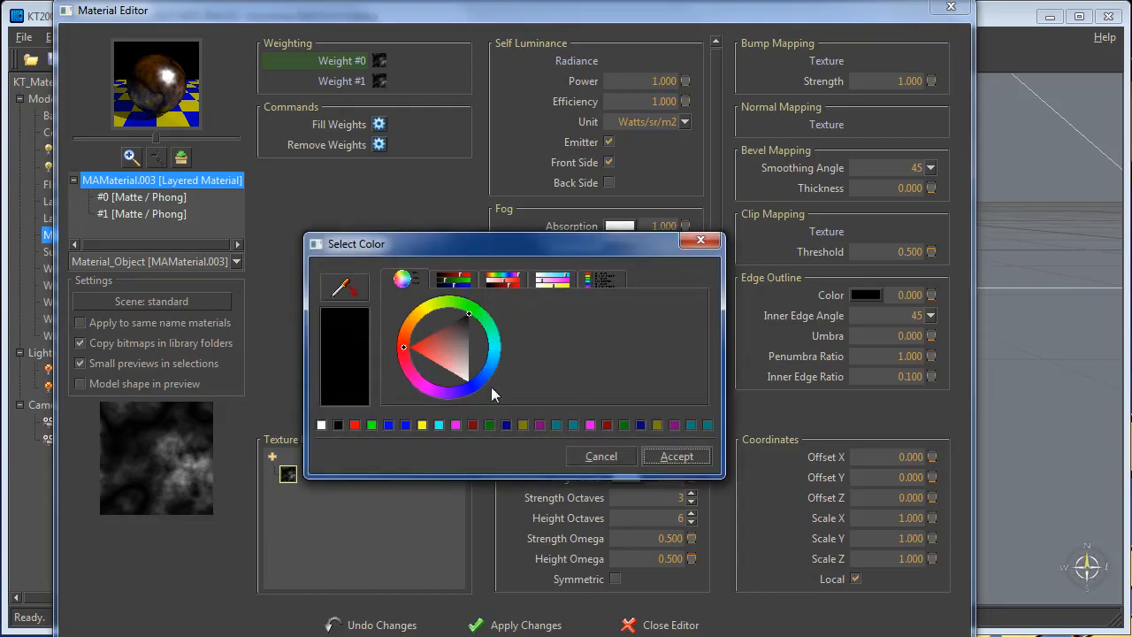
{"action": "left_click_drag", "start_coordinate": [466, 337], "coordinate": [500, 400]}
{"action": "left_click", "coordinate": [668, 457]}
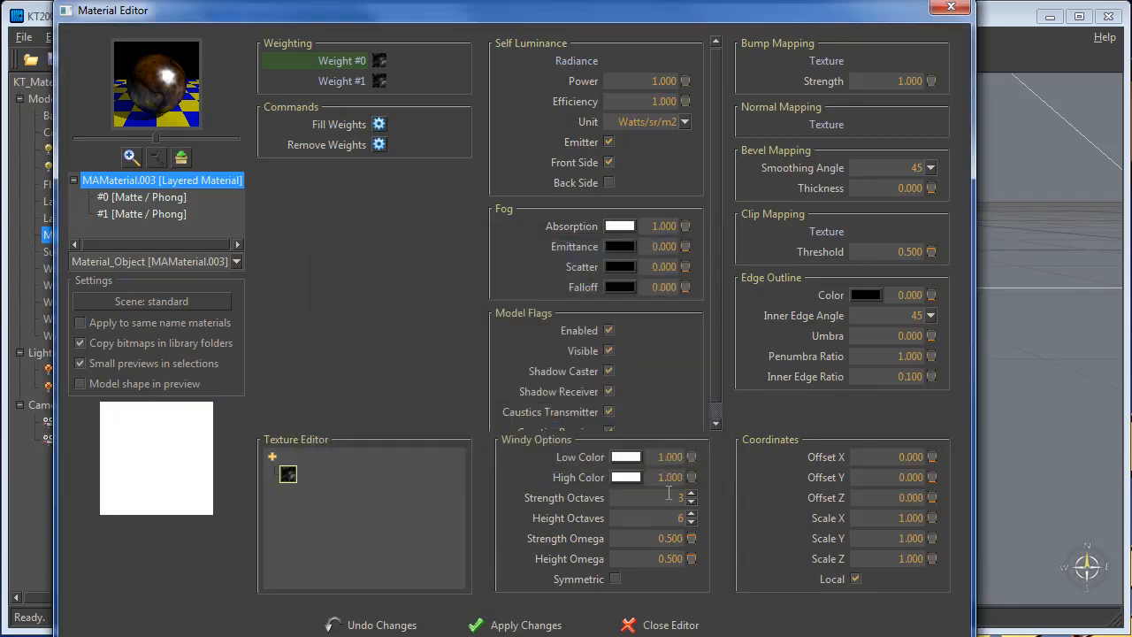
{"action": "left_click", "coordinate": [631, 476]}
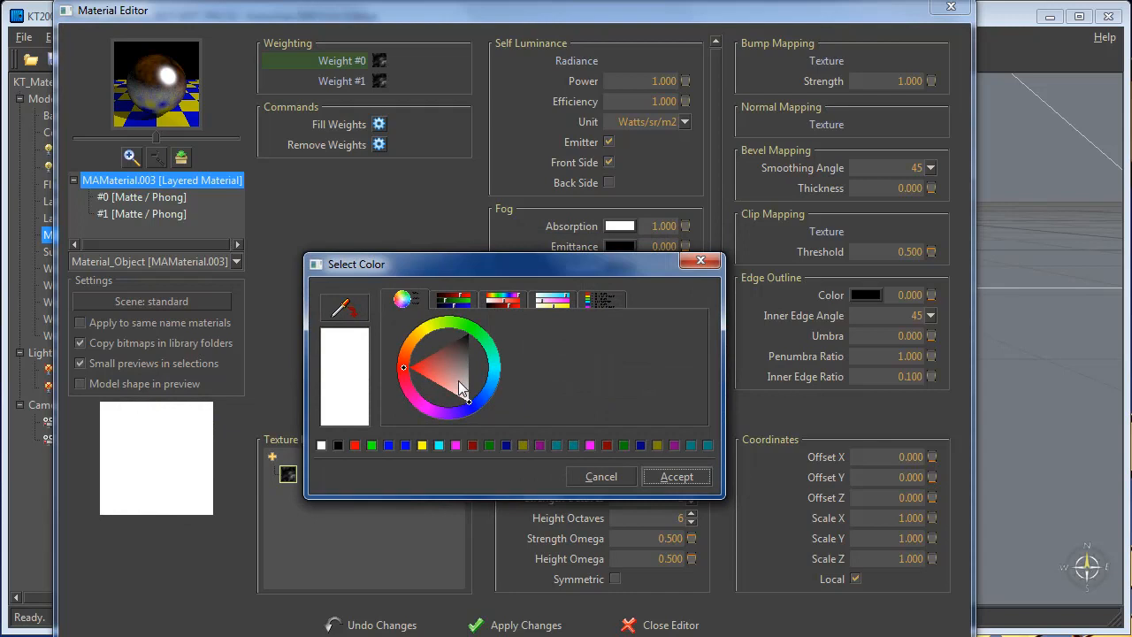
{"action": "left_click_drag", "start_coordinate": [463, 386], "coordinate": [468, 334]}
{"action": "left_click", "coordinate": [691, 478]}
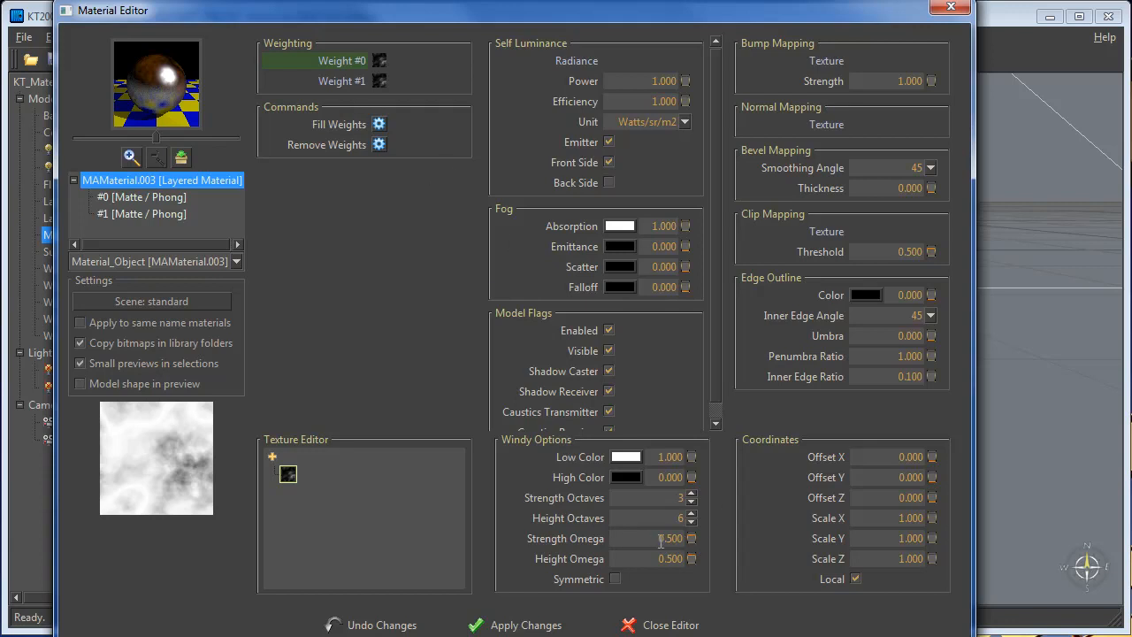
Set the strength omega to 1 and the height omega to 0.7 for Weight #0's Windy texture
{"action": "left_click_drag", "start_coordinate": [656, 538], "coordinate": [720, 538]}
{"action": "type", "text": "1"}
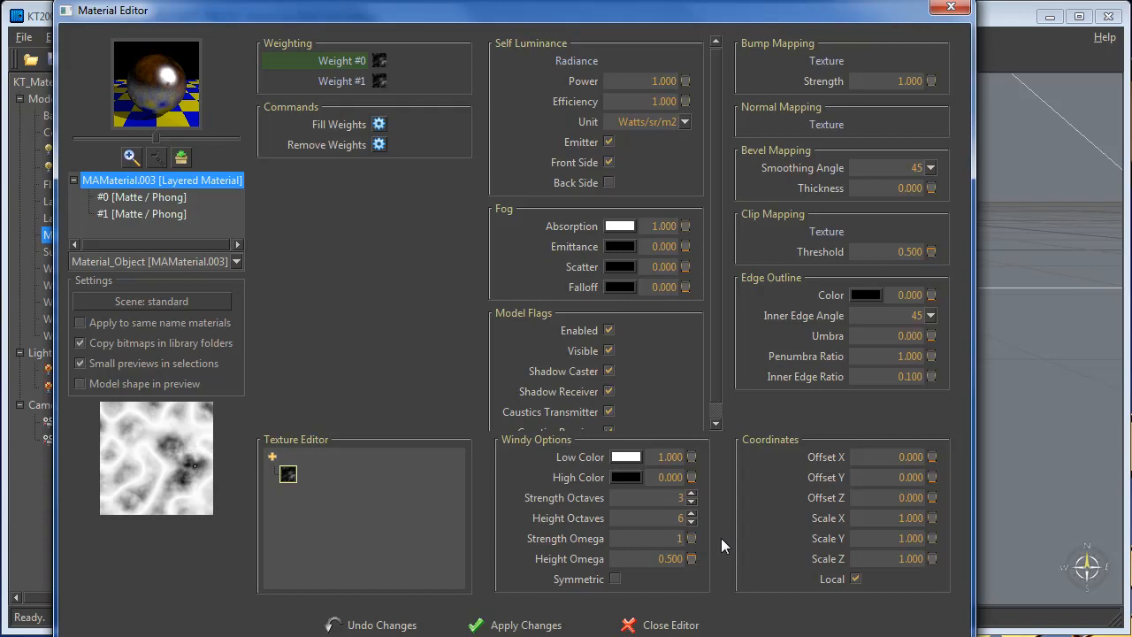
{"action": "left_click_drag", "start_coordinate": [652, 563], "coordinate": [706, 564]}
{"action": "type", "text": "0.7"}
Set Weight #1's Windy texture to strength omega 1 and height omega 0.6, and apply the material changes
{"action": "left_click", "coordinate": [347, 85]}
{"action": "left_click", "coordinate": [287, 475]}
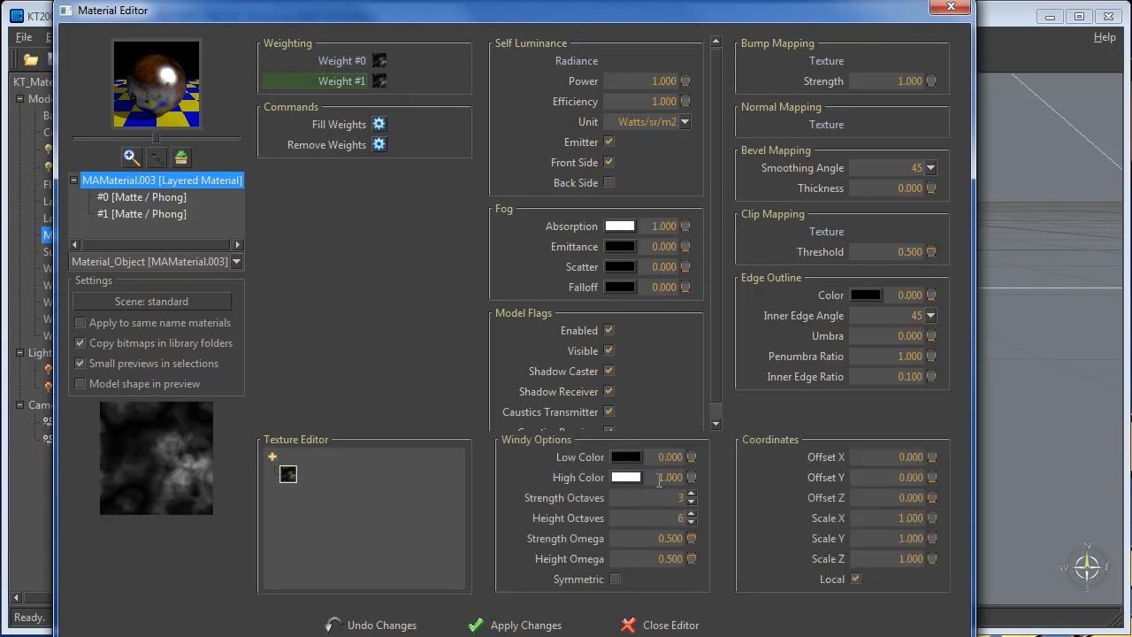
{"action": "left_click_drag", "start_coordinate": [653, 539], "coordinate": [727, 563]}
{"action": "type", "text": "1"}
{"action": "type", "text": "6"}
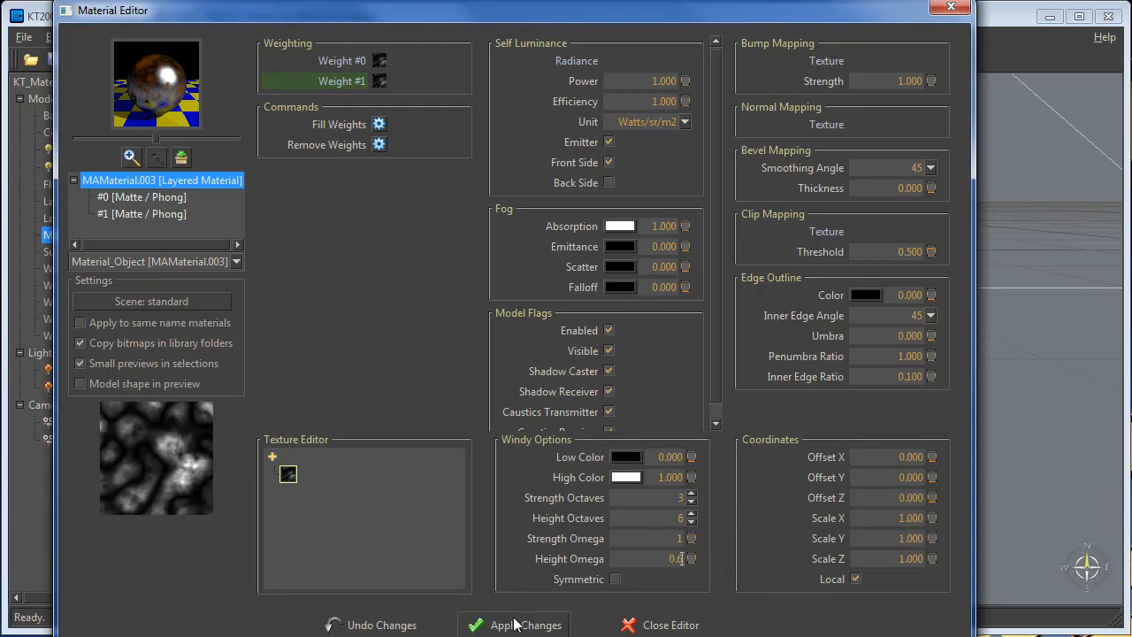
{"action": "left_click", "coordinate": [515, 625]}
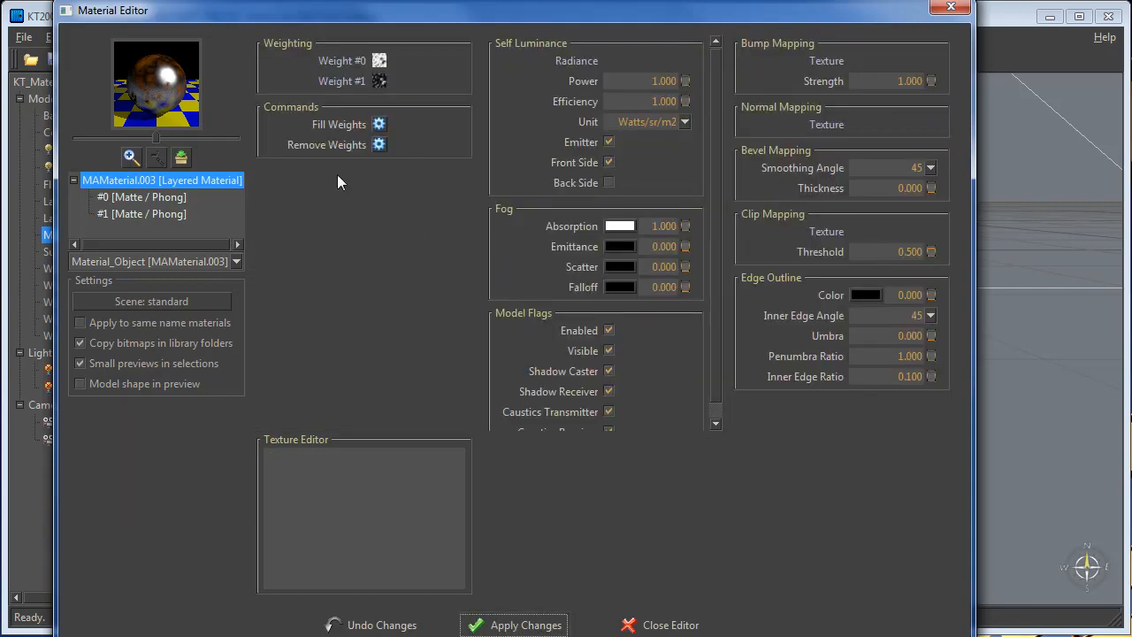
Assign a procedural Windy Texture to the layered material's bump mapping
{"action": "left_click", "coordinate": [827, 60]}
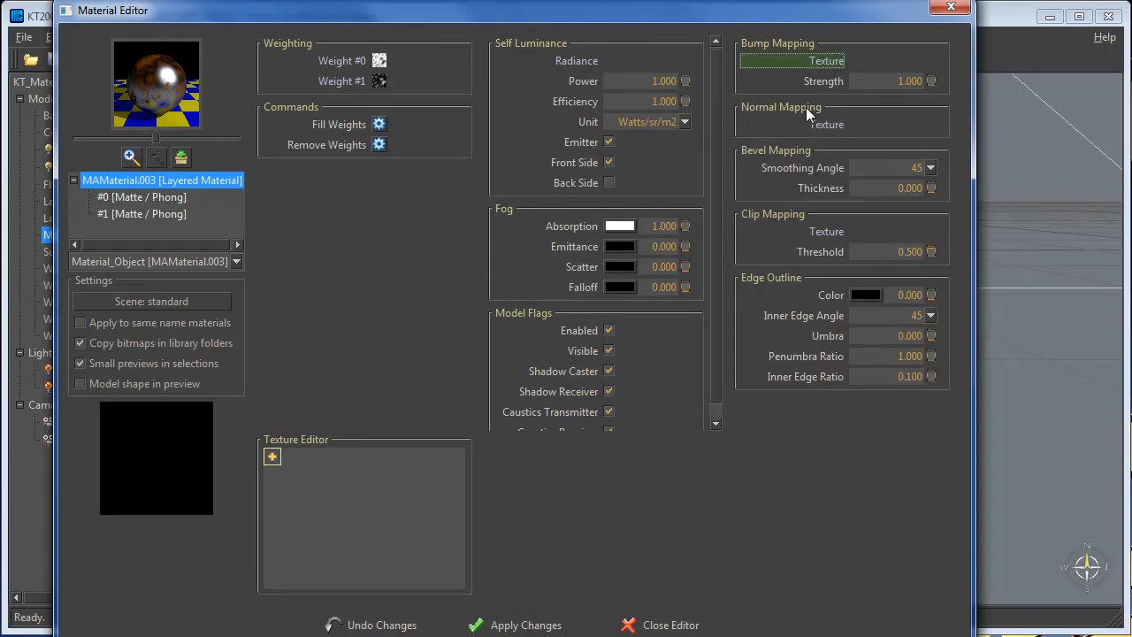
{"action": "mouse_move", "coordinate": [838, 63]}
{"action": "left_click", "coordinate": [905, 78]}
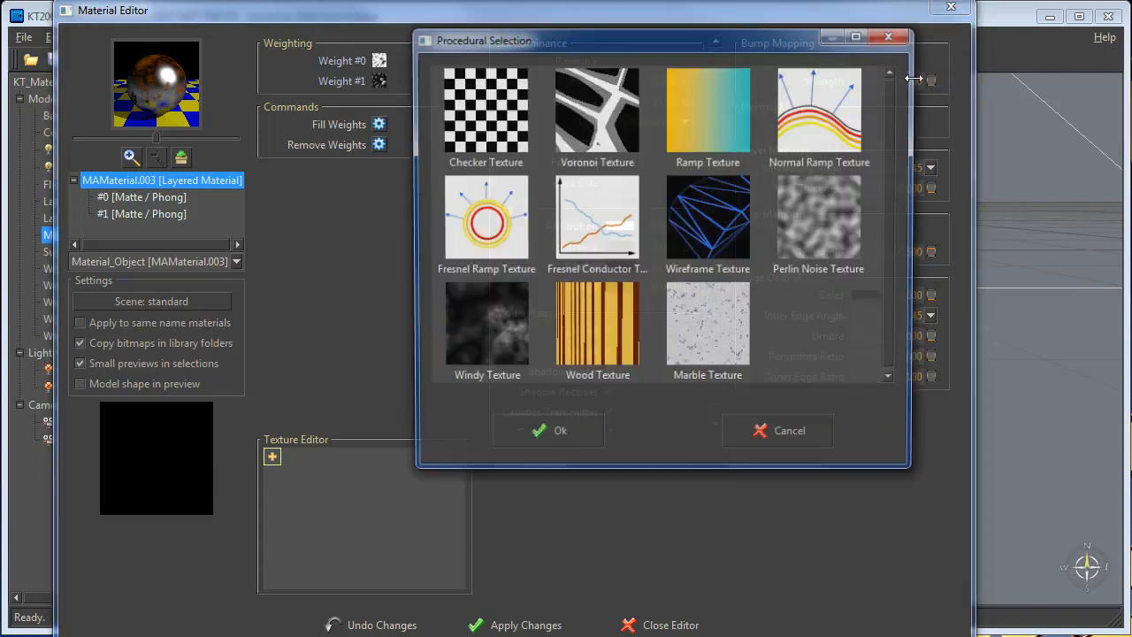
{"action": "left_click", "coordinate": [477, 331]}
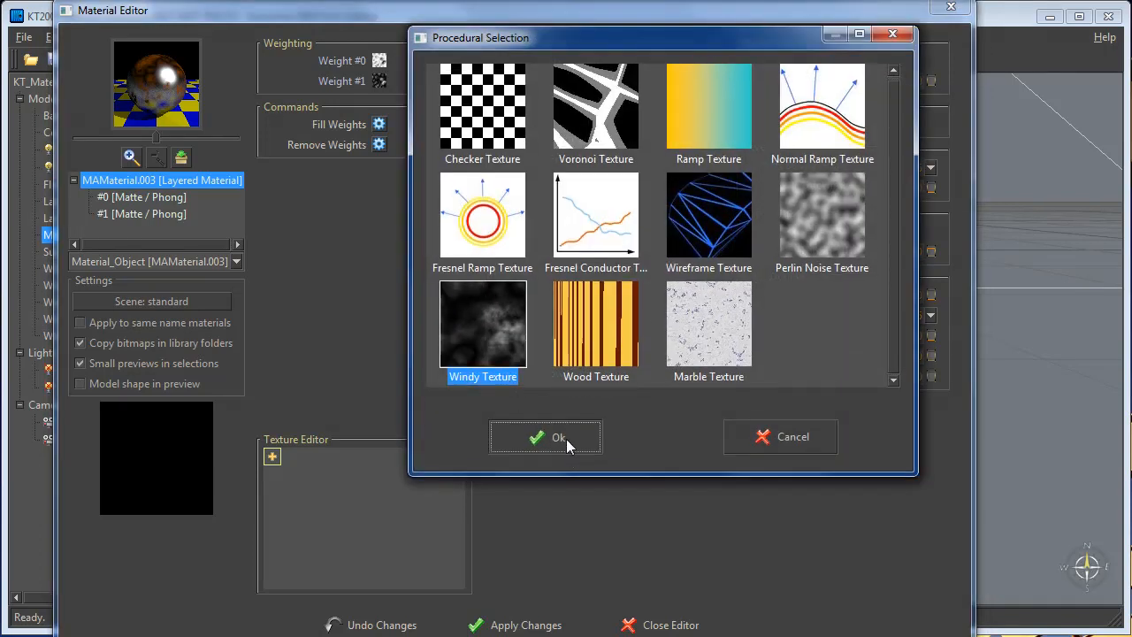
{"action": "left_click", "coordinate": [566, 441]}
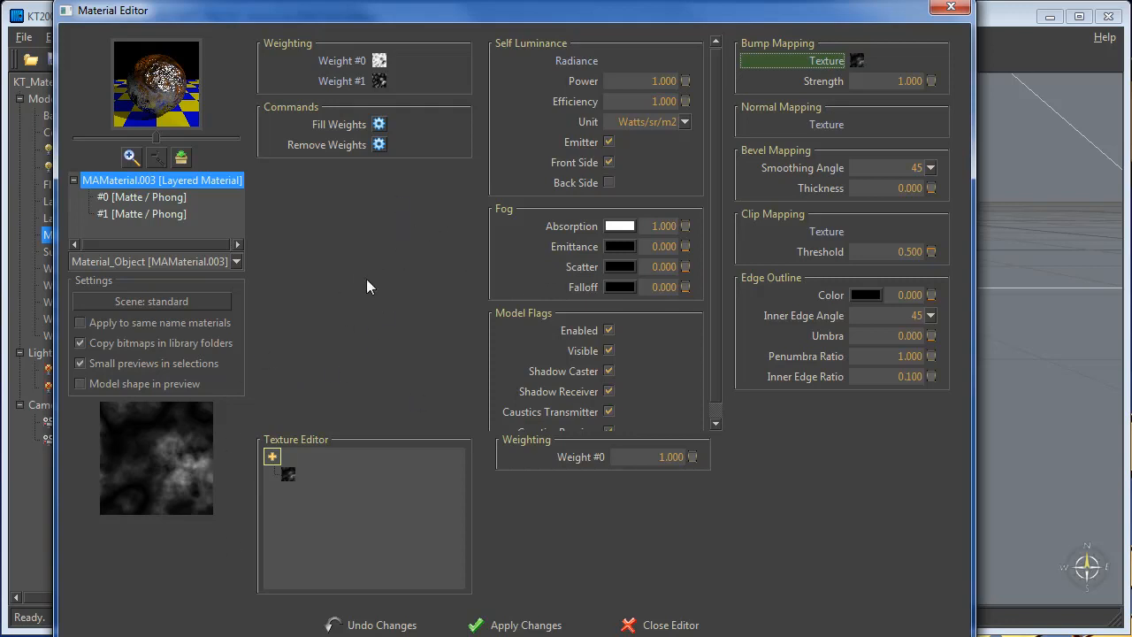
Set the bump mapping strength to 0.5, apply the material changes and close the Material Editor
{"action": "left_click", "coordinate": [932, 82]}
{"action": "left_click_drag", "start_coordinate": [947, 114], "coordinate": [953, 159]}
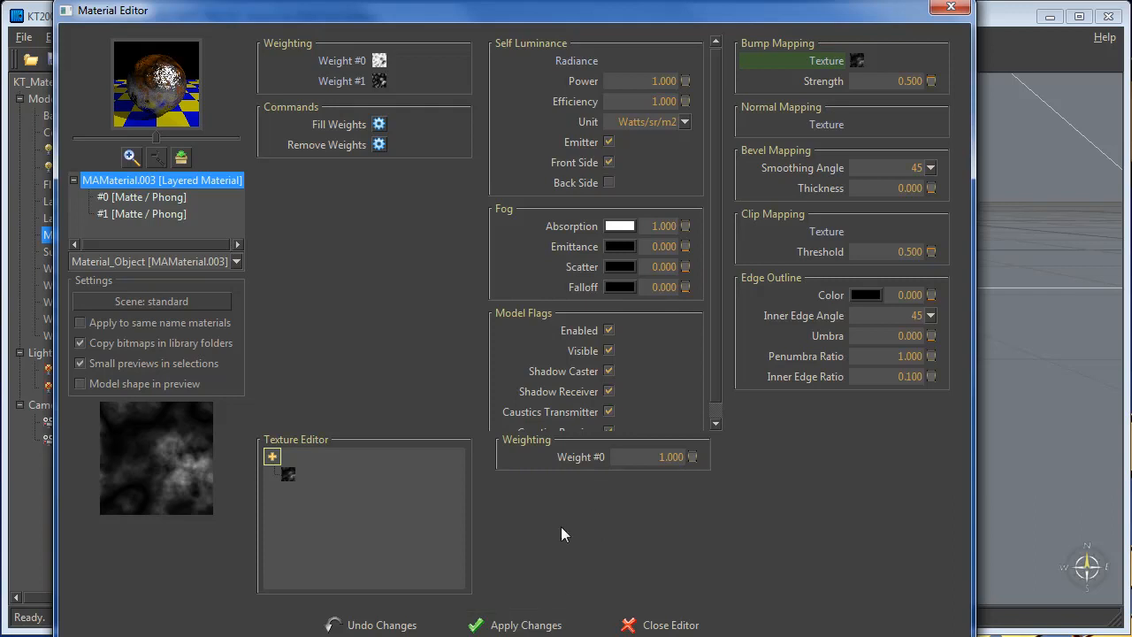
{"action": "left_click", "coordinate": [519, 627]}
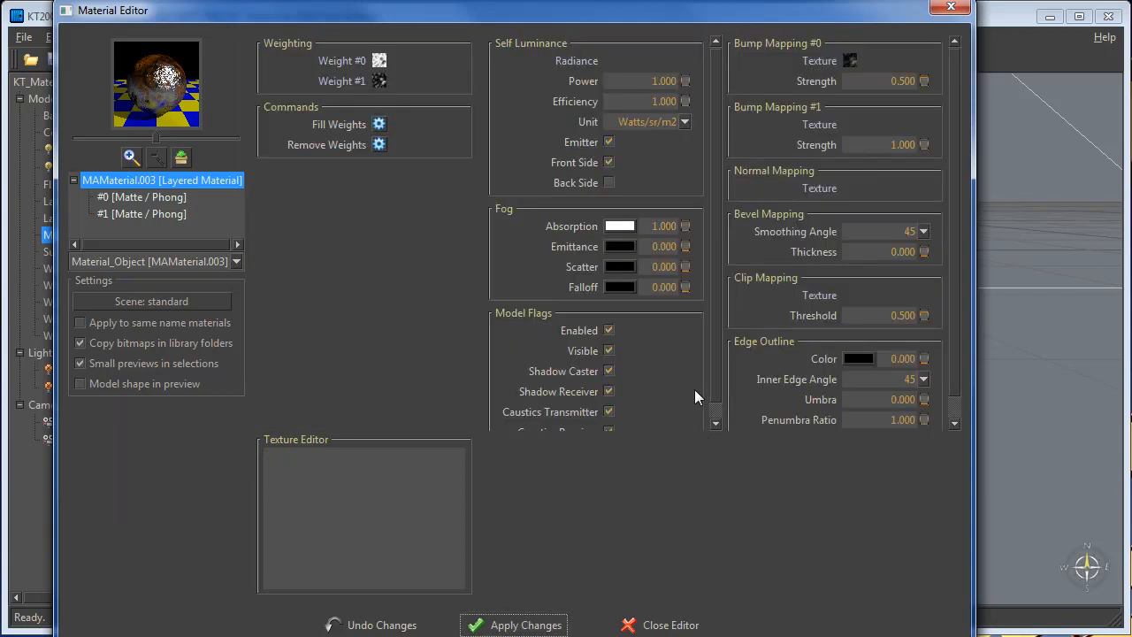
{"action": "left_click", "coordinate": [659, 624]}
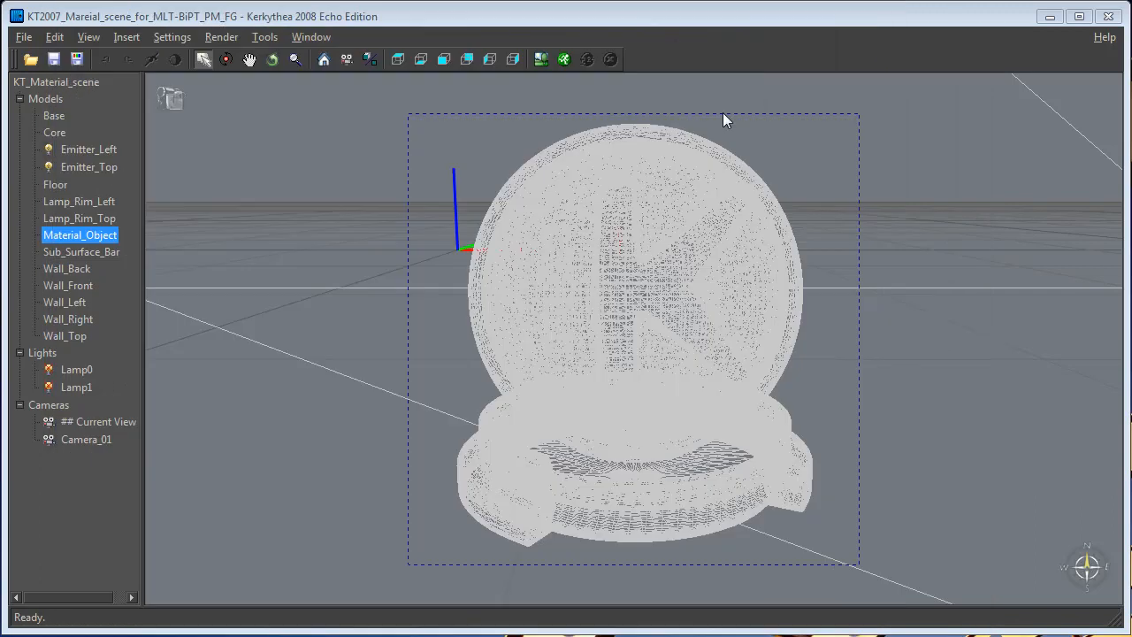
Render Camera_01 in the background at 500x500 using setting 20, Metropolis Light Transport (BPT), with 2 threads, and view the refreshed rendered image
{"action": "left_click", "coordinate": [564, 59]}
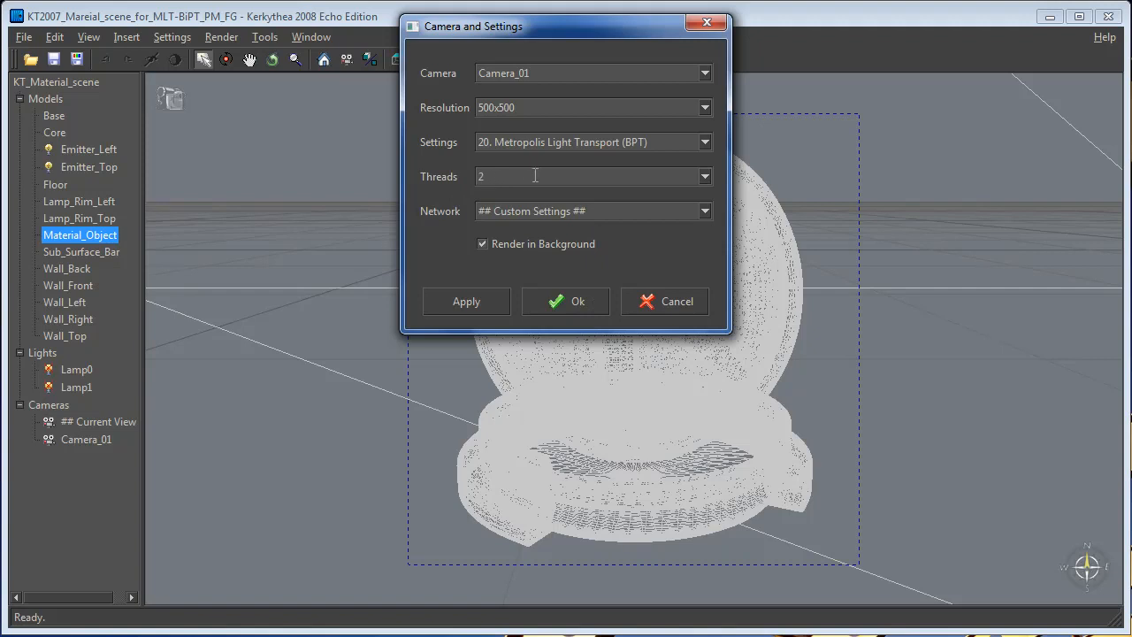
{"action": "left_click", "coordinate": [576, 305]}
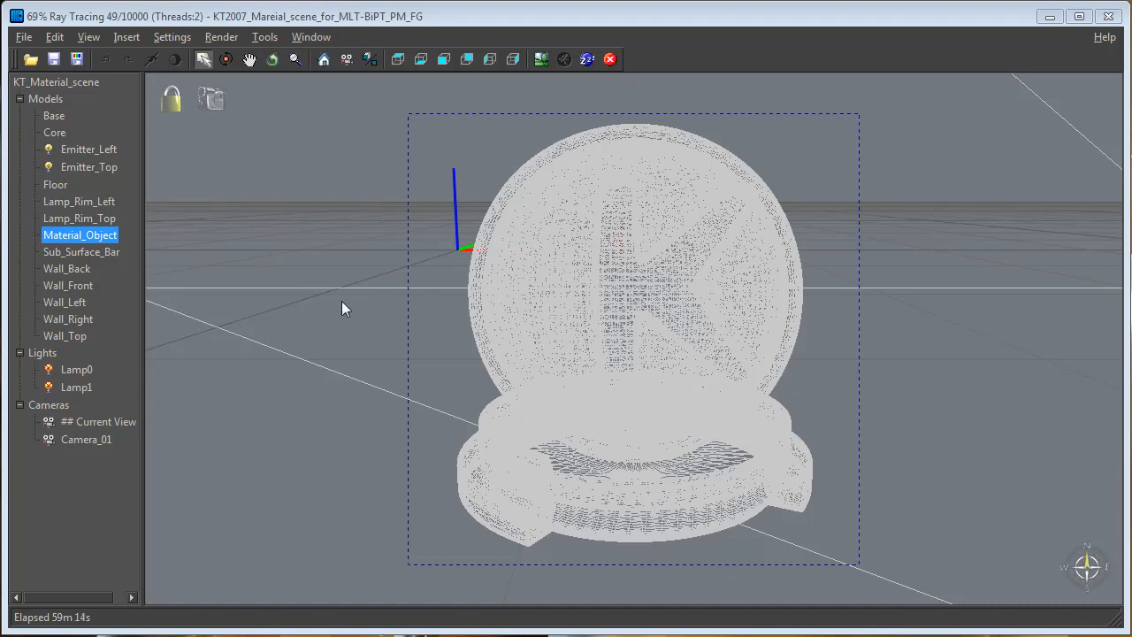
{"action": "left_click", "coordinate": [542, 59]}
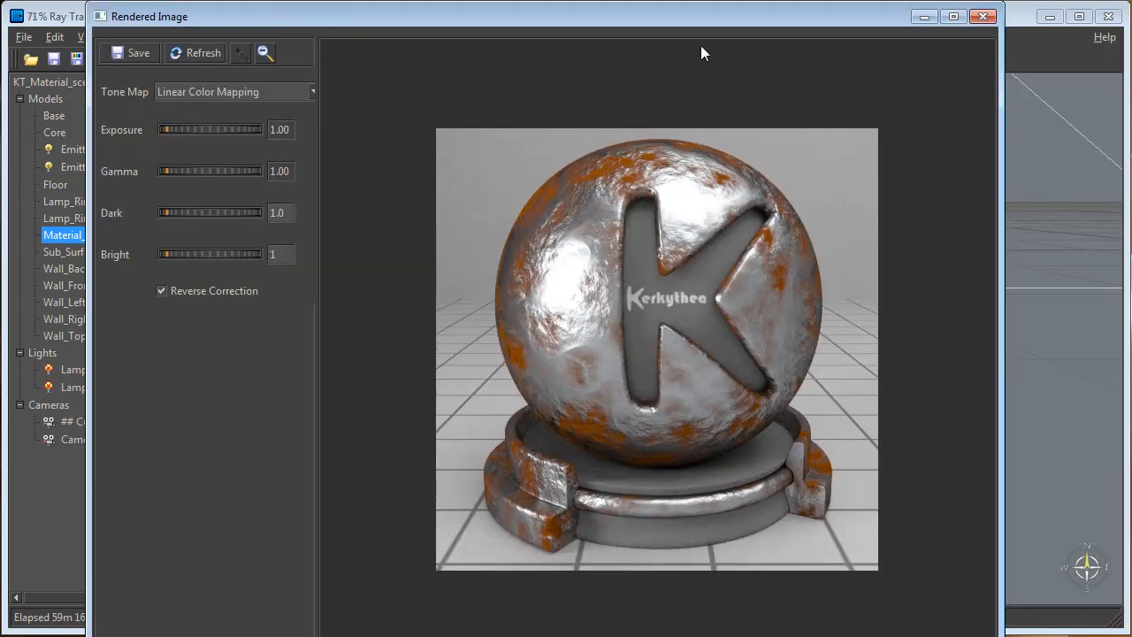
{"action": "left_click_drag", "start_coordinate": [707, 26], "coordinate": [675, 16]}
{"action": "left_click", "coordinate": [181, 54]}
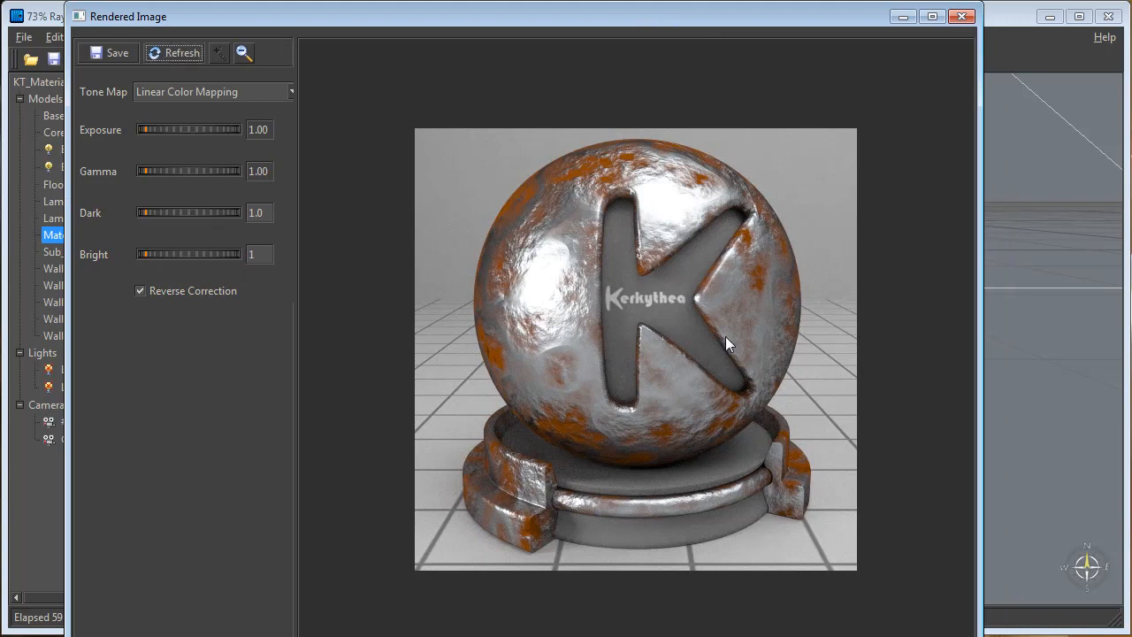